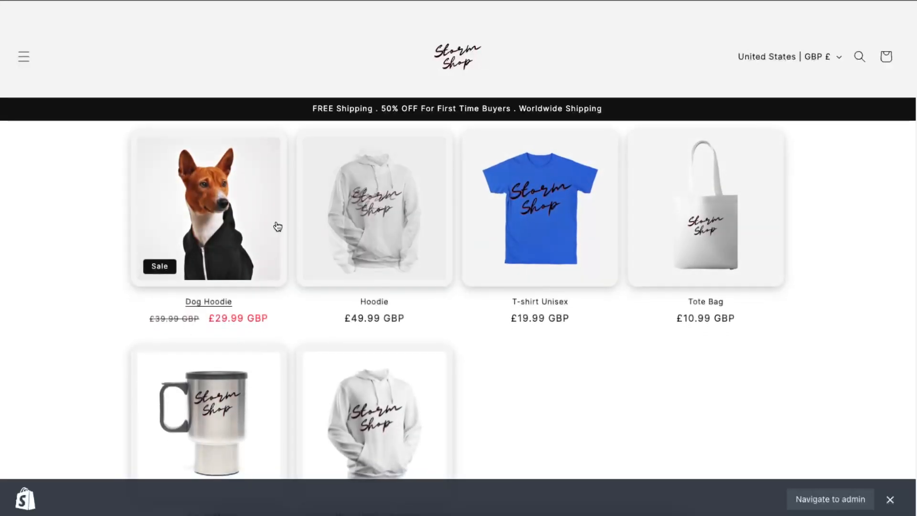
- Search the Shopify App Store for "buy" and install the Buy Button channel app
left_click(276, 227)
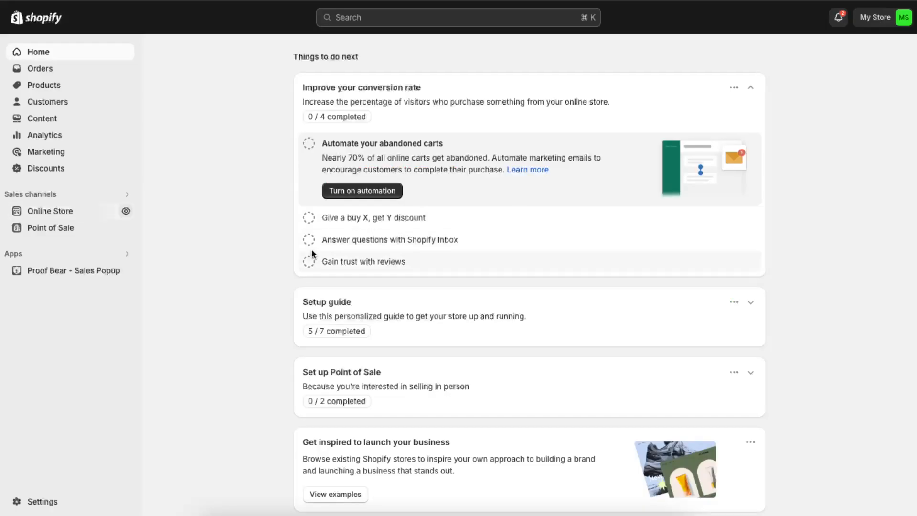
left_click(29, 254)
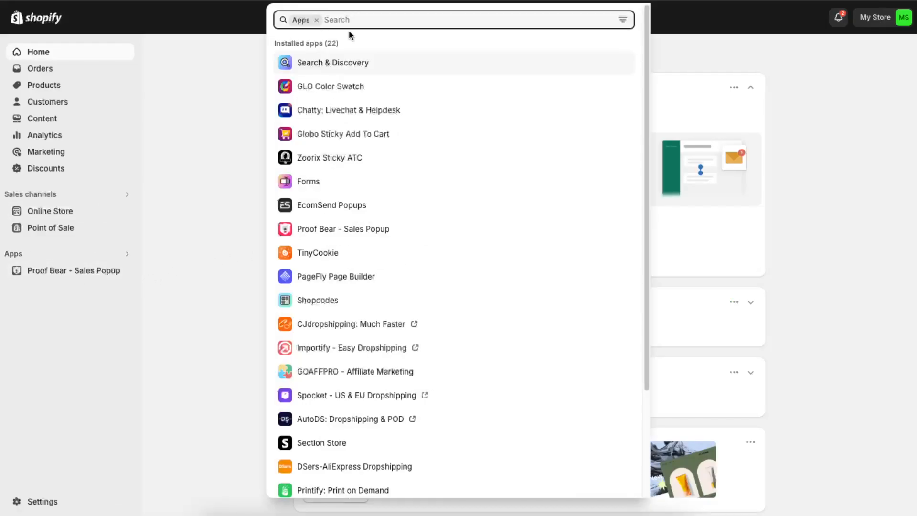
type("buy it")
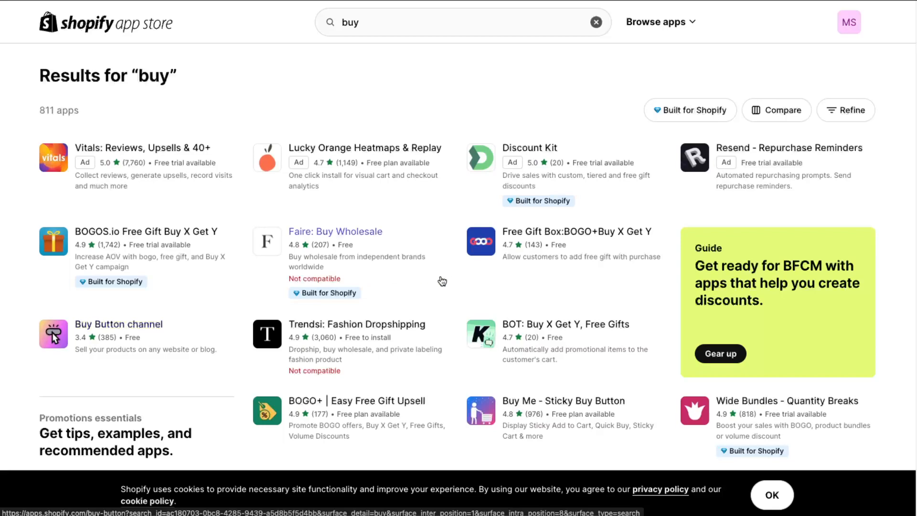
left_click(150, 346)
left_click(216, 204)
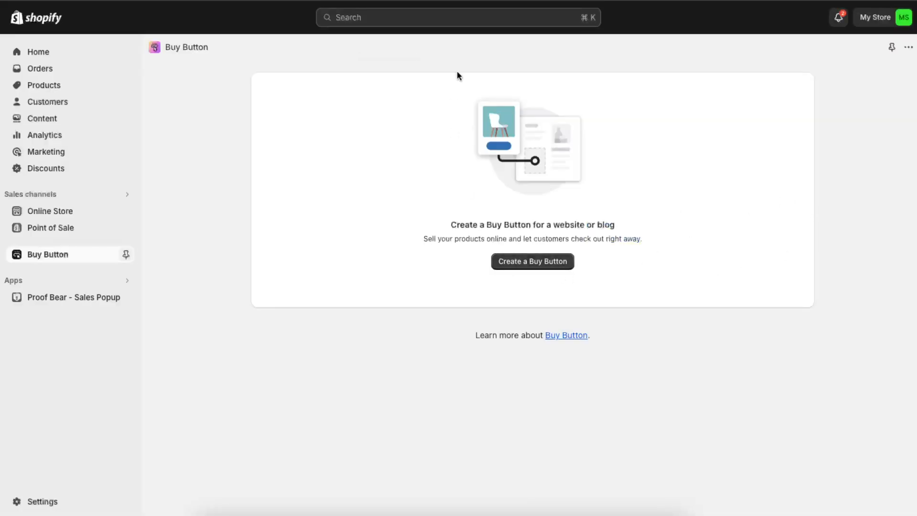
- Create a Product Buy Button for the Dog Hoodie product
left_click_drag(457, 228, 616, 229)
left_click(618, 229)
left_click(519, 266)
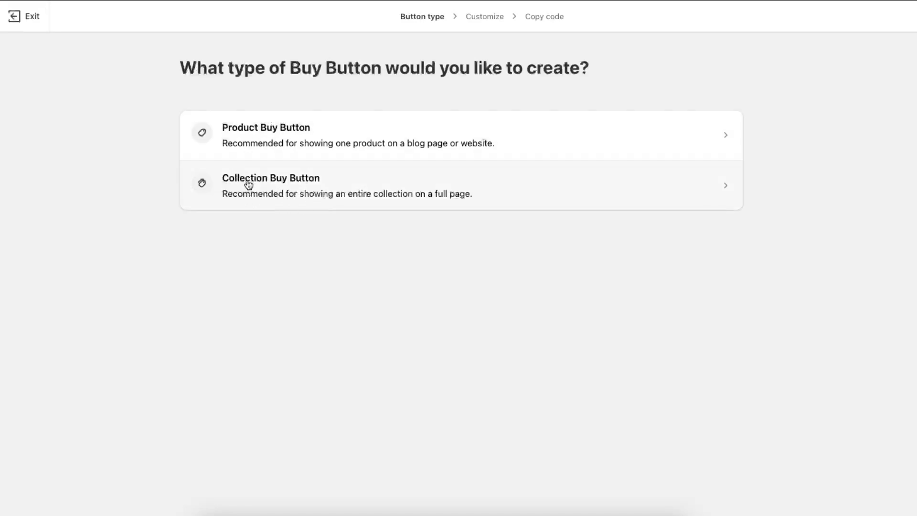
left_click(312, 150)
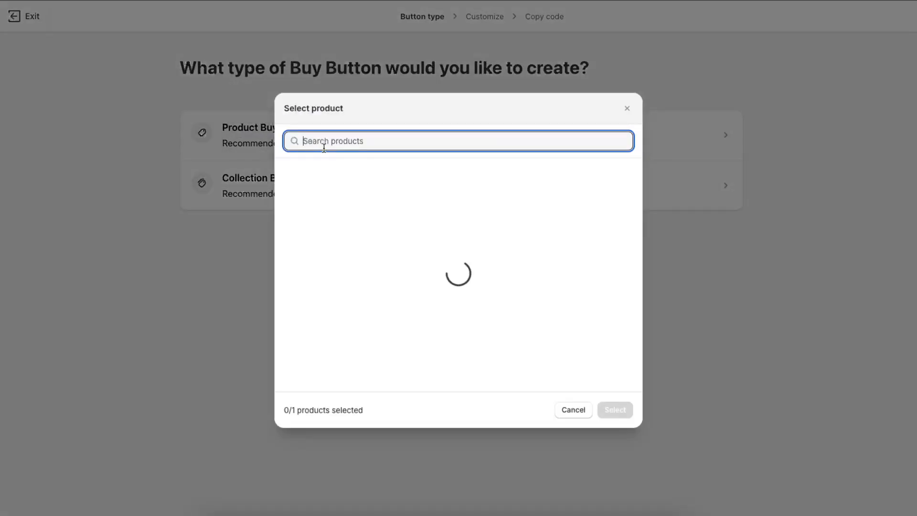
left_click(373, 186)
left_click(614, 410)
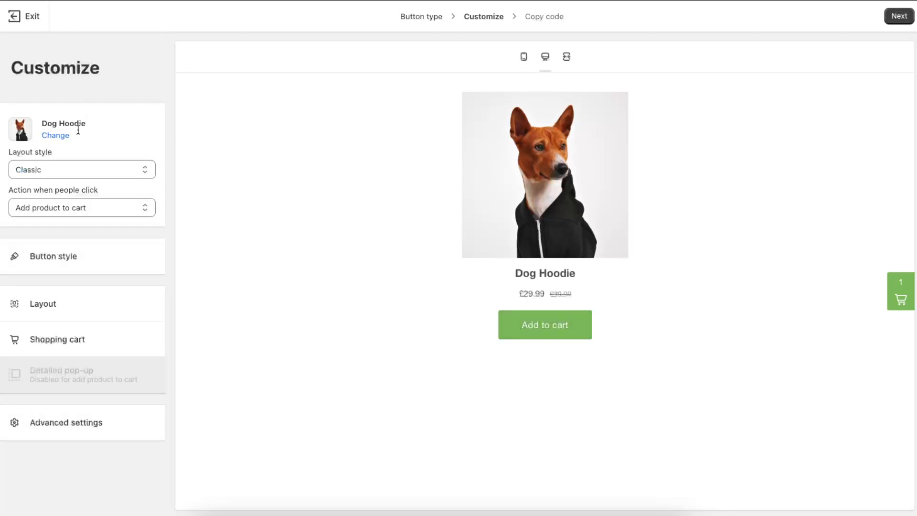
- Try the Basic and Full view layout styles for the Buy Button, and set the layout style back to Classic
left_click(72, 170)
left_click(70, 158)
left_click(77, 170)
left_click(74, 195)
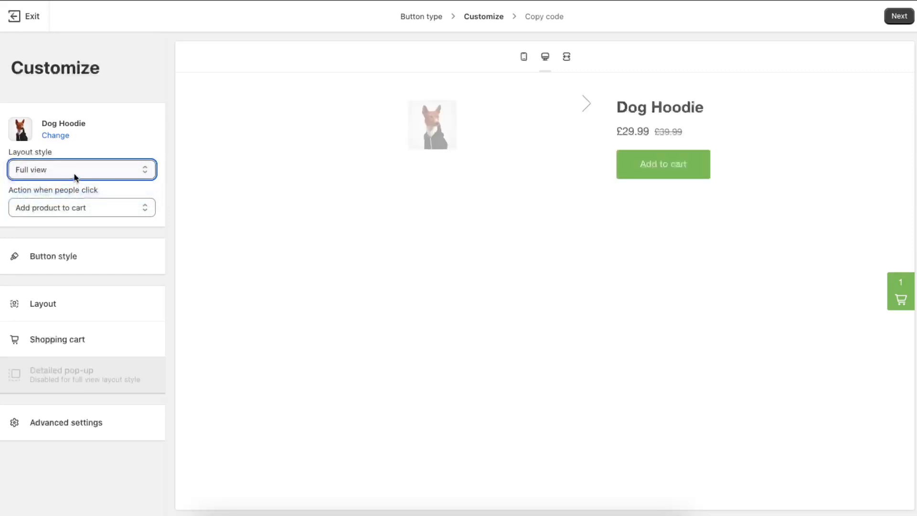
left_click(74, 176)
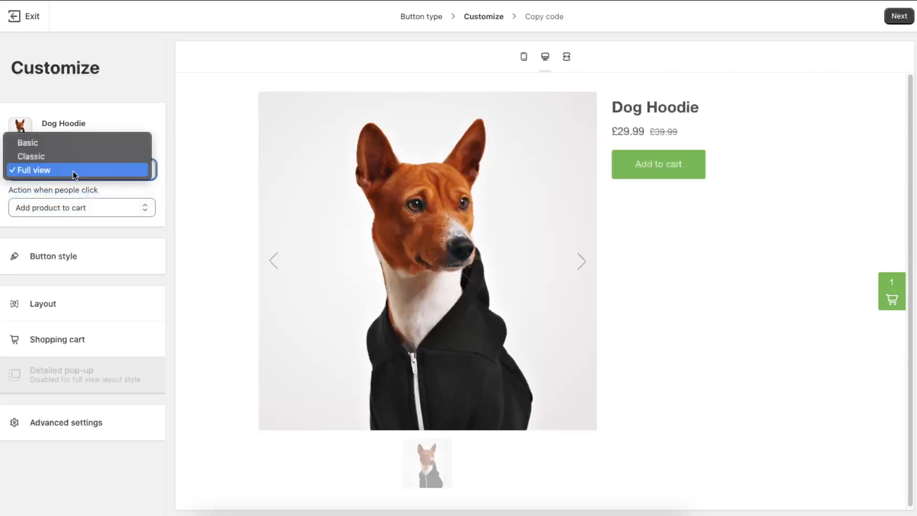
left_click(72, 160)
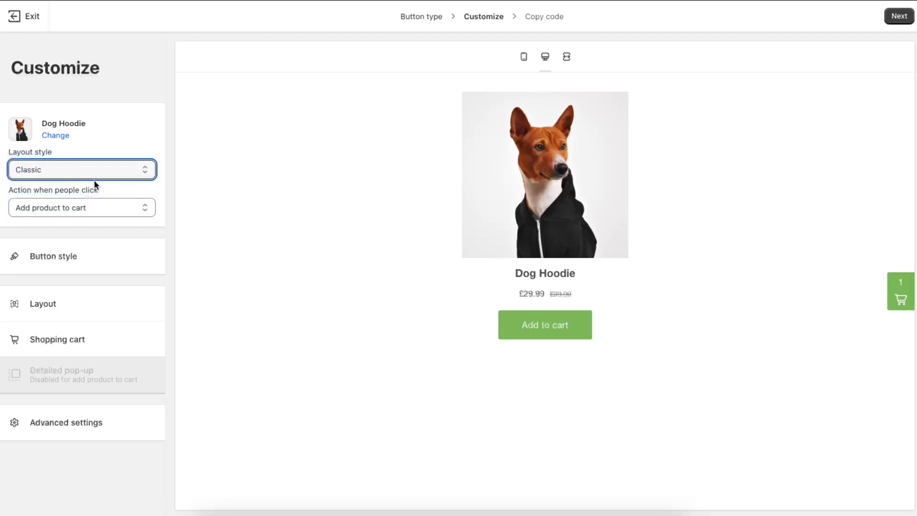
- Compare the available click actions for the Buy Button, including Open product details, and set the action to Direct to checkout
left_click(92, 201)
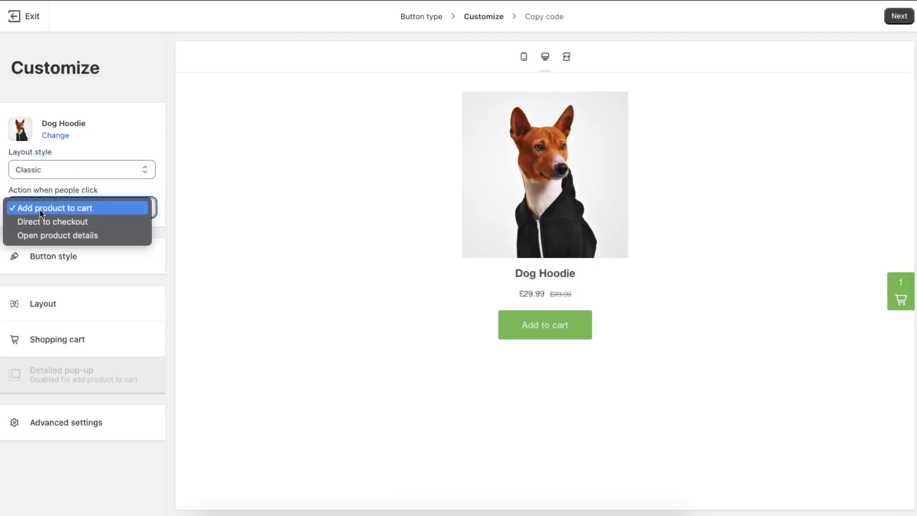
left_click(93, 216)
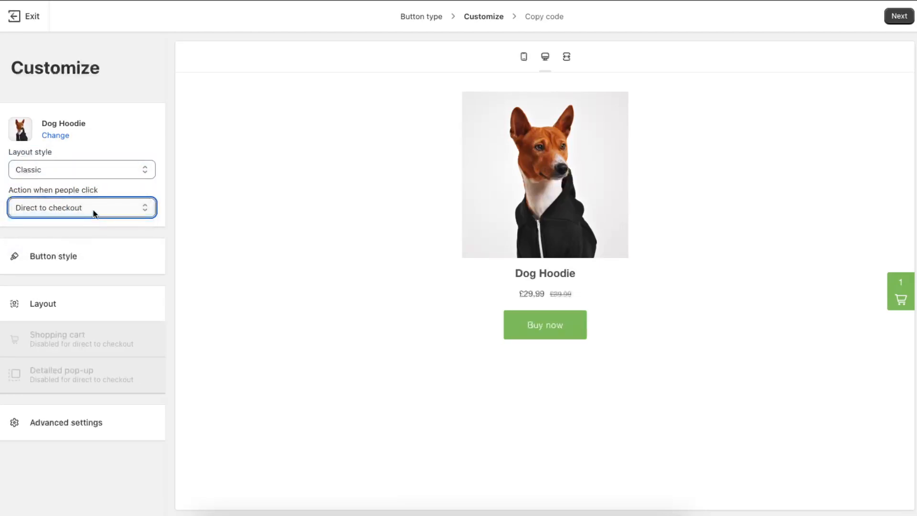
left_click(94, 212)
left_click(84, 219)
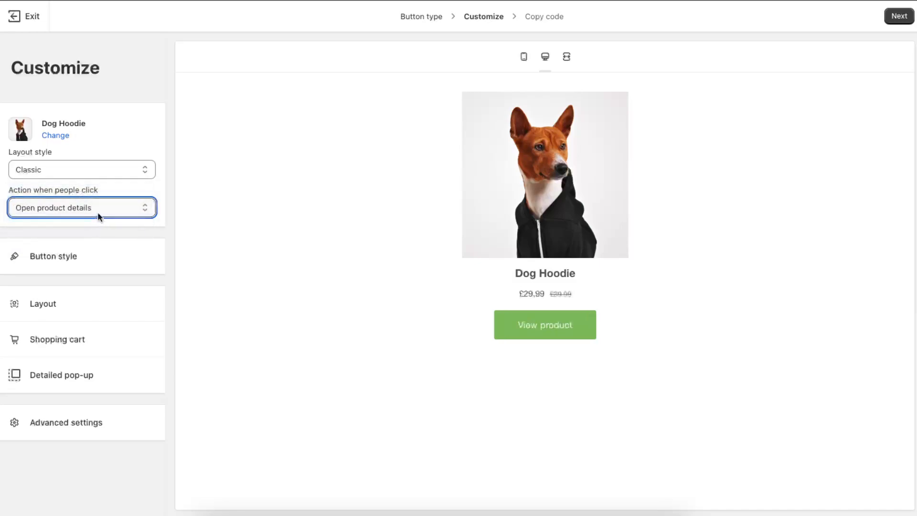
left_click(99, 215)
left_click(88, 195)
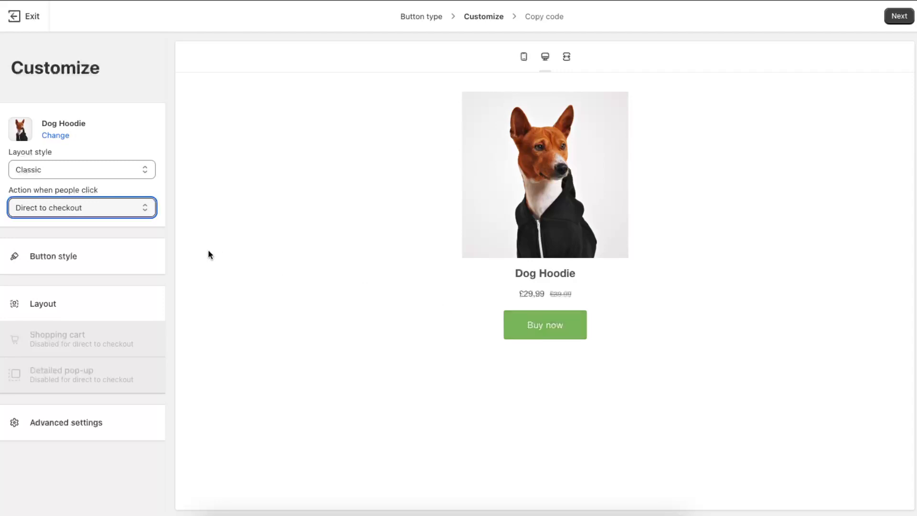
- Change the Buy Button's background colour to dark teal, #164856, in the button style settings
left_click(88, 260)
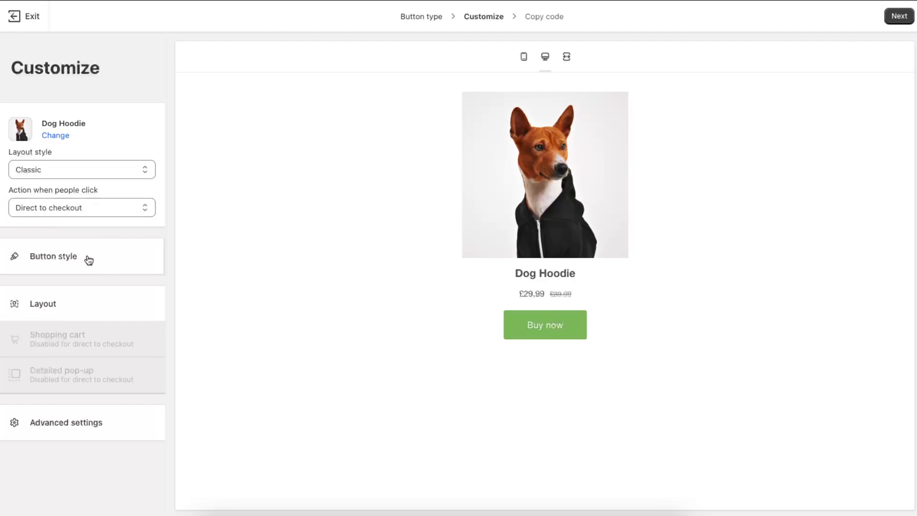
left_click(73, 253)
mouse_move(59, 330)
left_mouse_down()
mouse_move(45, 356)
mouse_move(65, 363)
left_mouse_up()
left_click(117, 335)
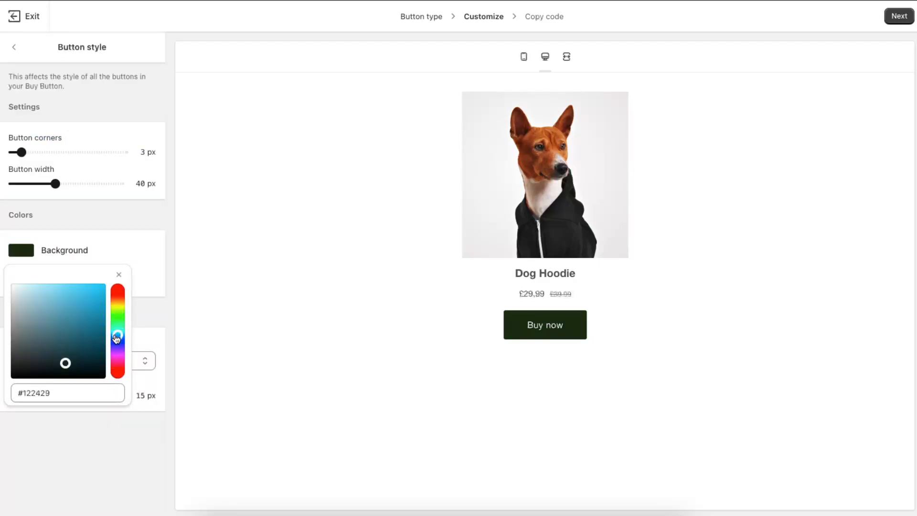
mouse_move(65, 363)
left_mouse_down()
mouse_move(84, 332)
mouse_move(83, 351)
left_mouse_up()
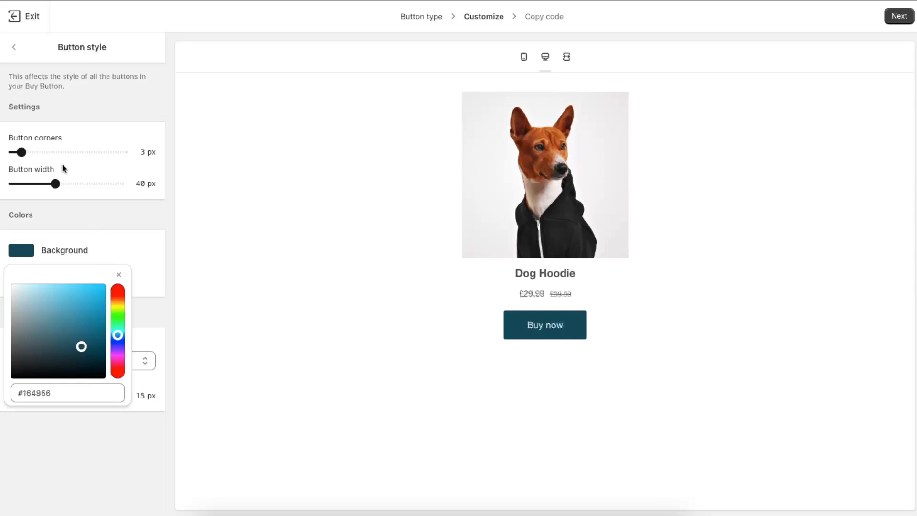
- Set the button corners to 40 px and the button width to 77 px
left_click_drag(21, 152, 171, 156)
left_click_drag(61, 186, 95, 186)
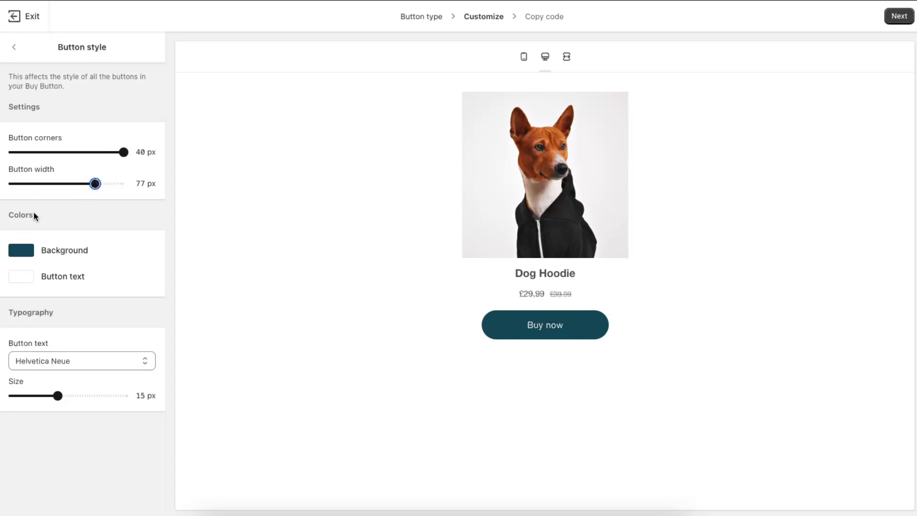
left_click(70, 284)
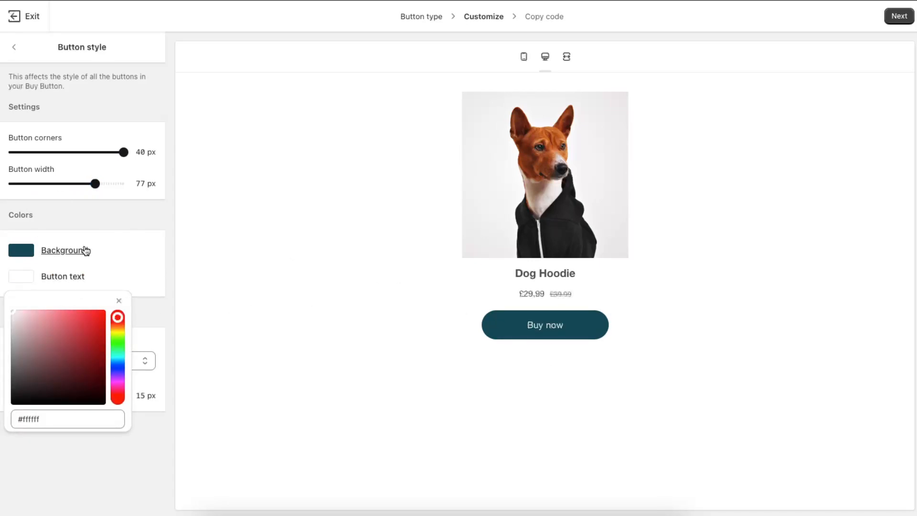
left_click(114, 226)
- Set the button text font to PT Sans Bold and its size to 18 px
left_click(74, 360)
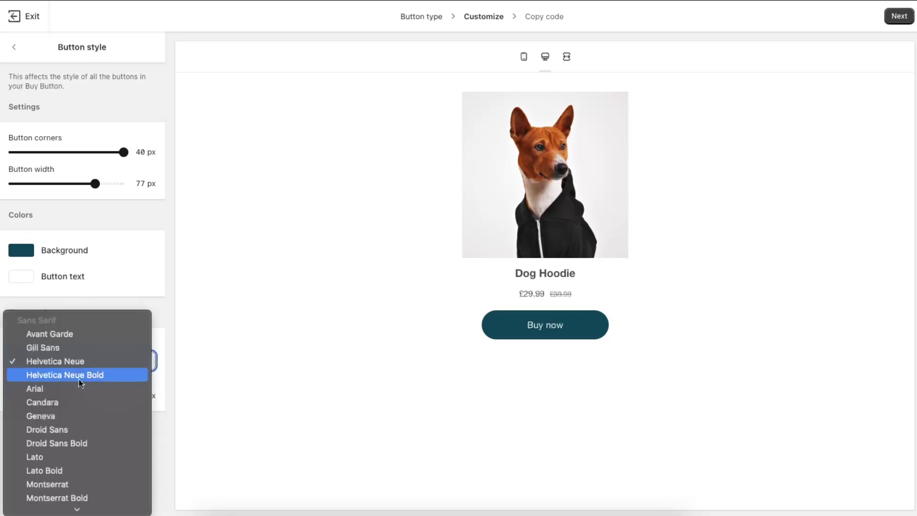
scroll(79, 382, "down", 3)
left_click(84, 401)
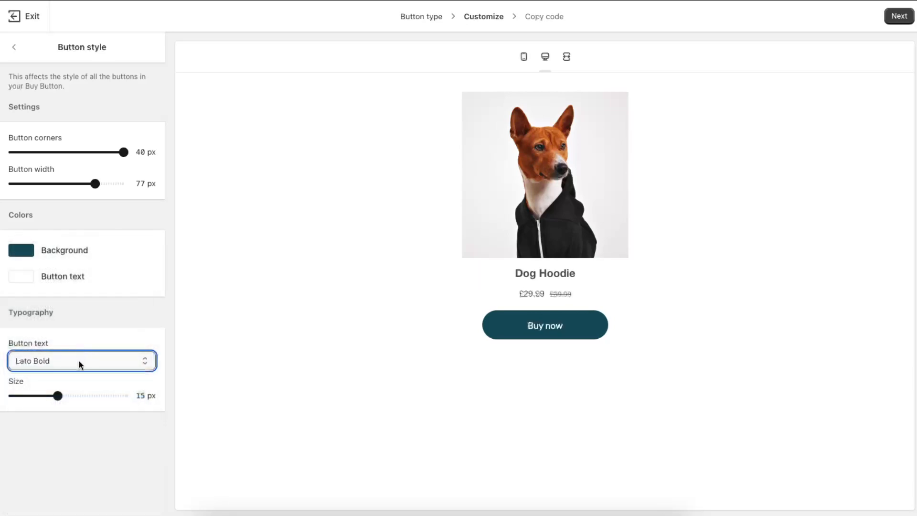
left_click(79, 361)
scroll(90, 405, "down", 4)
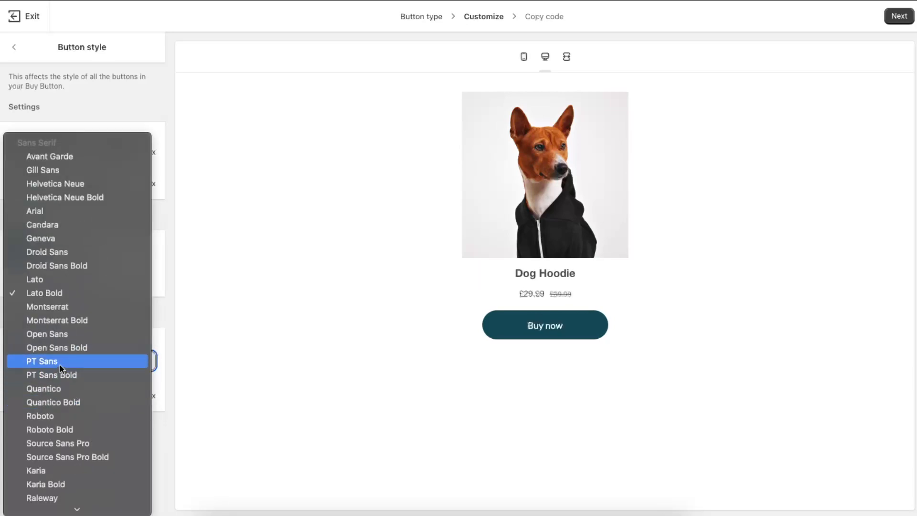
left_click(62, 374)
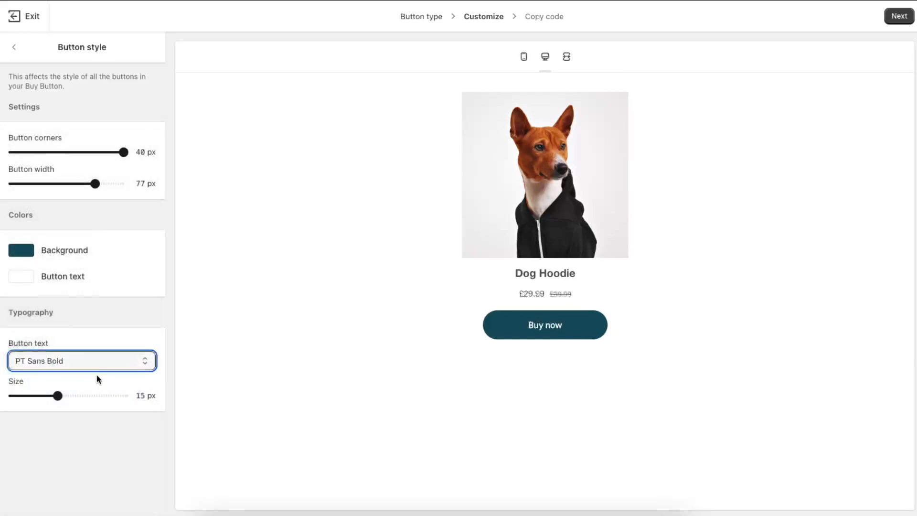
left_click_drag(66, 396, 125, 398)
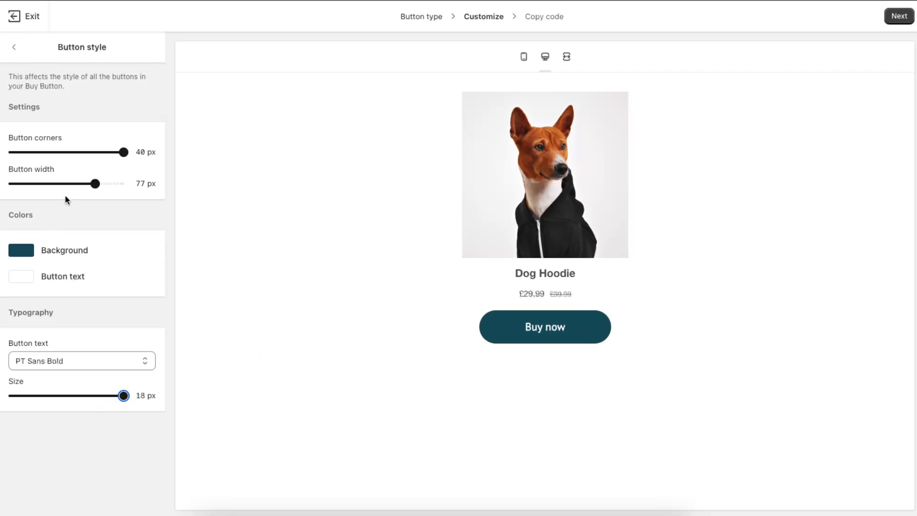
- Set the button width to 62 px and the button corners to 9 px, and leave the button style settings
left_click_drag(95, 183, 78, 183)
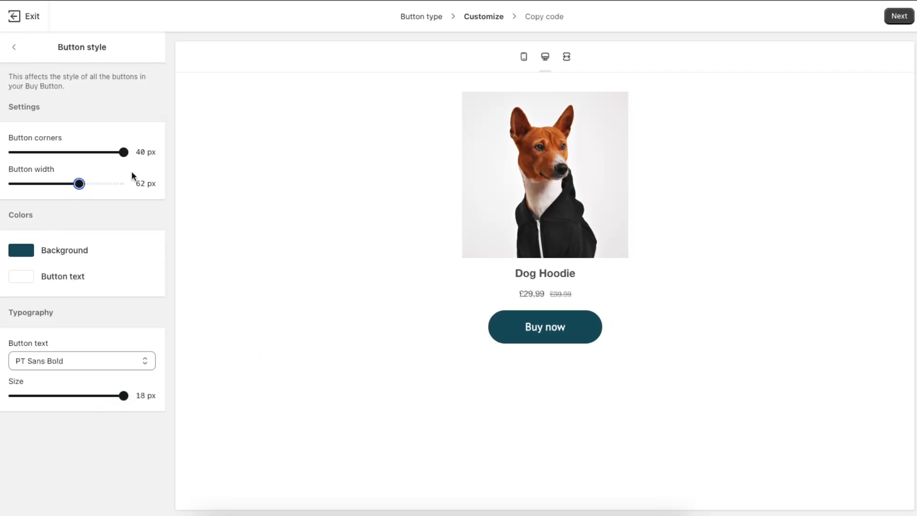
left_click_drag(123, 152, 37, 152)
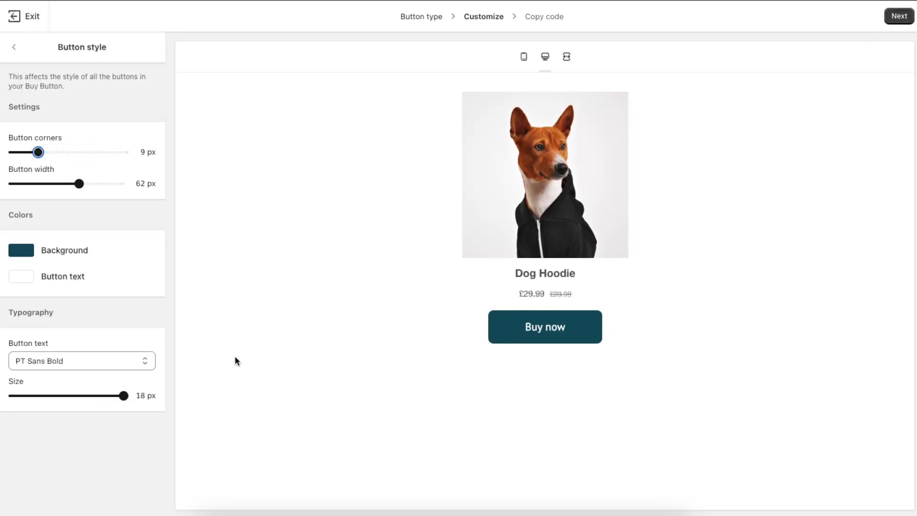
left_click(14, 47)
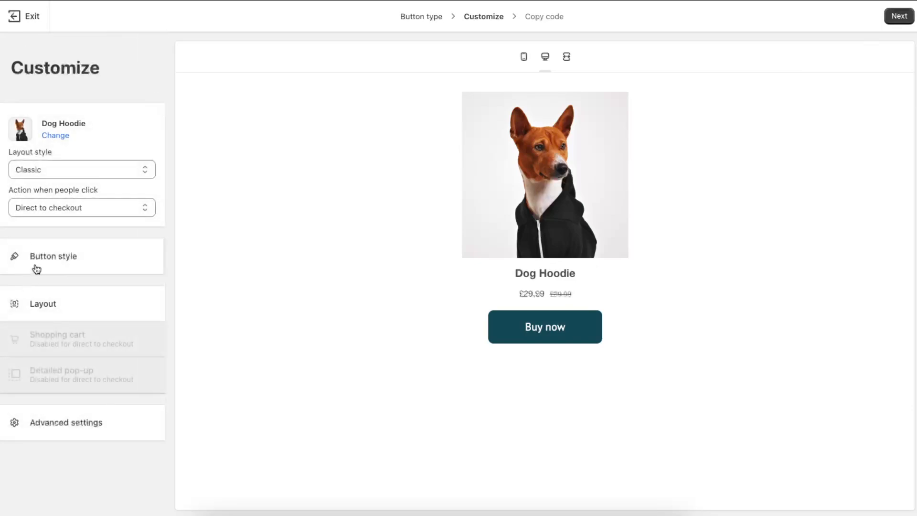
- Try the Medium and Large image sizes in the layout settings, and set the image size back to Small
left_click(59, 306)
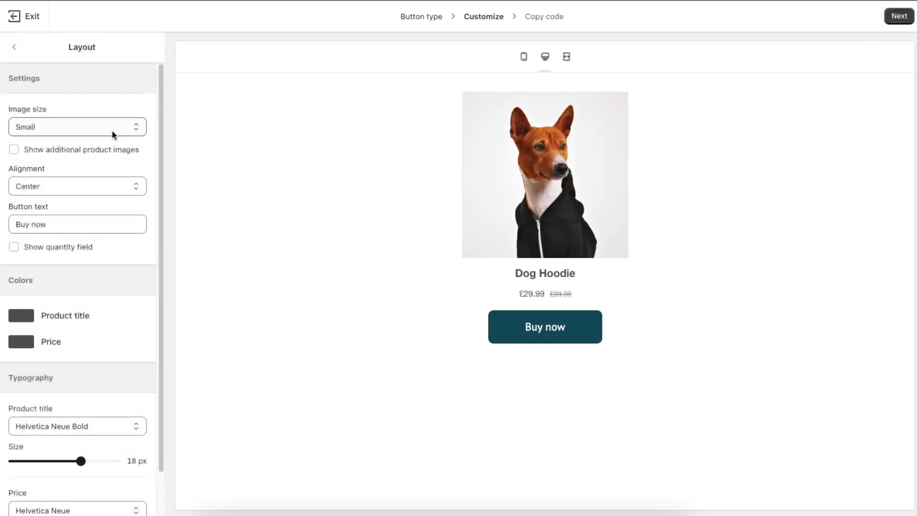
scroll(118, 258, "down", 1)
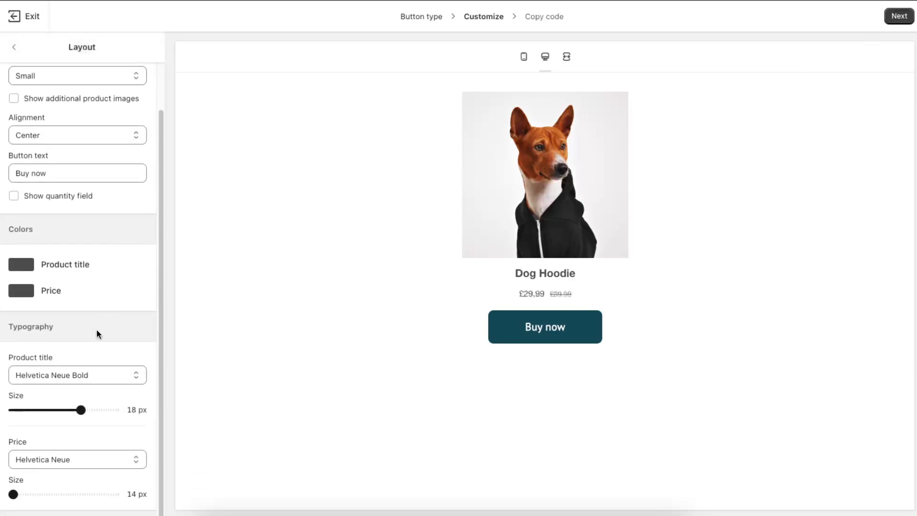
scroll(102, 312, "up", 1)
left_click(24, 122)
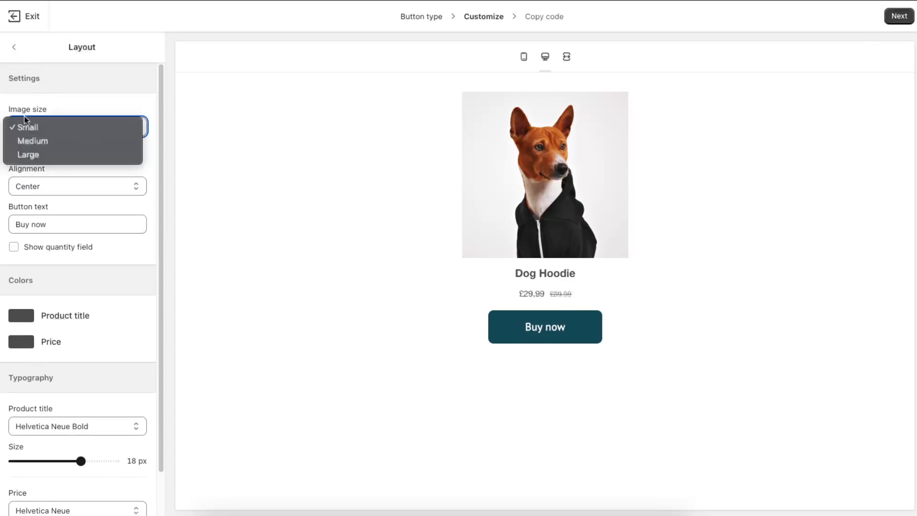
left_click(28, 141)
left_click(53, 135)
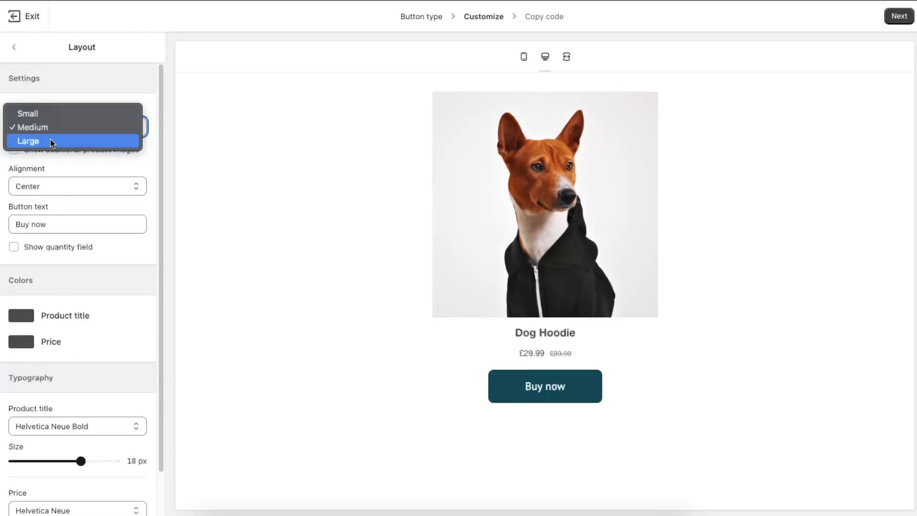
left_click(47, 138)
left_click(65, 132)
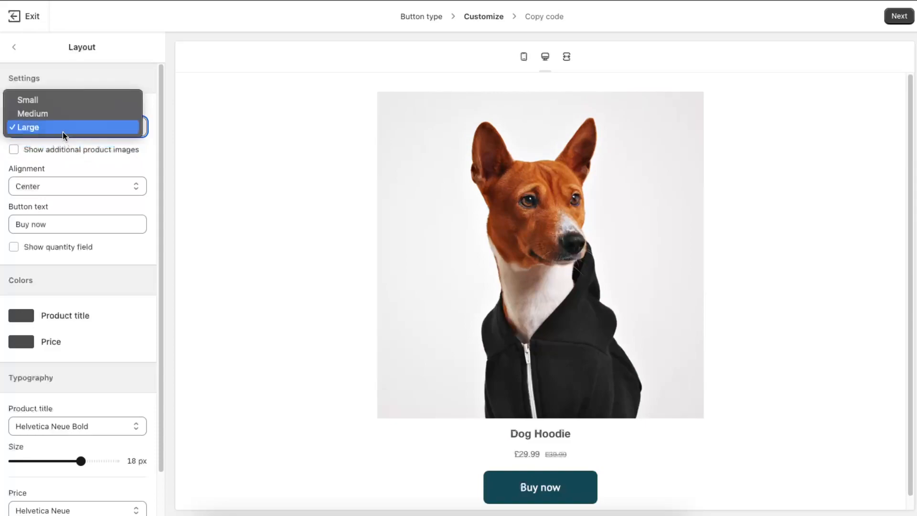
left_click(53, 95)
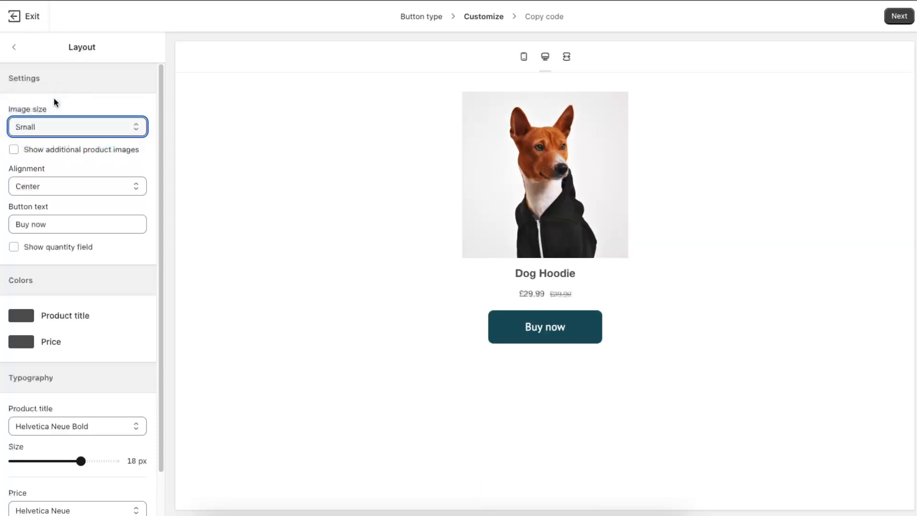
left_click(55, 186)
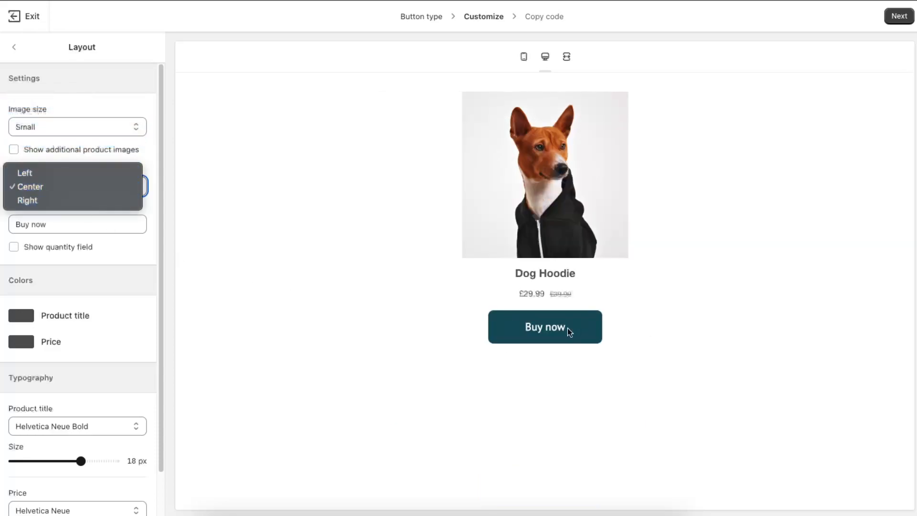
left_click(146, 194)
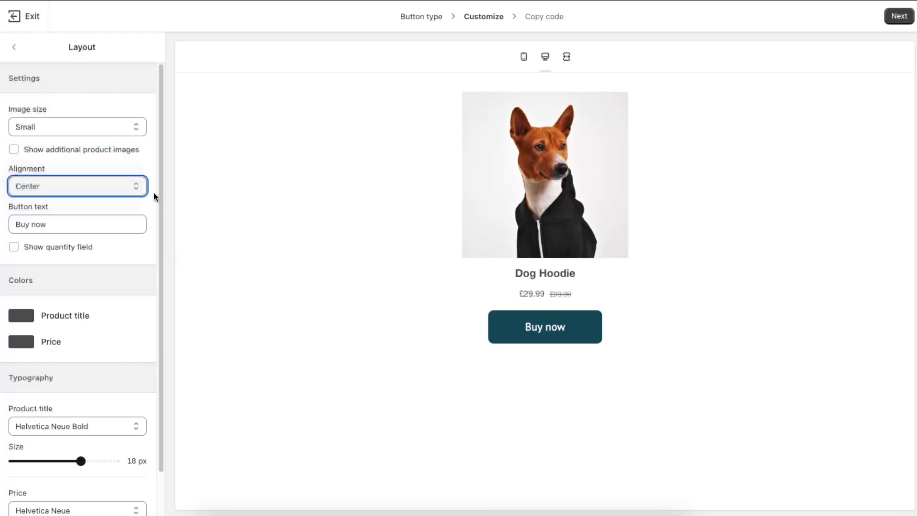
- Change the button text to "Buy it now" and leave the layout settings
left_click(91, 226)
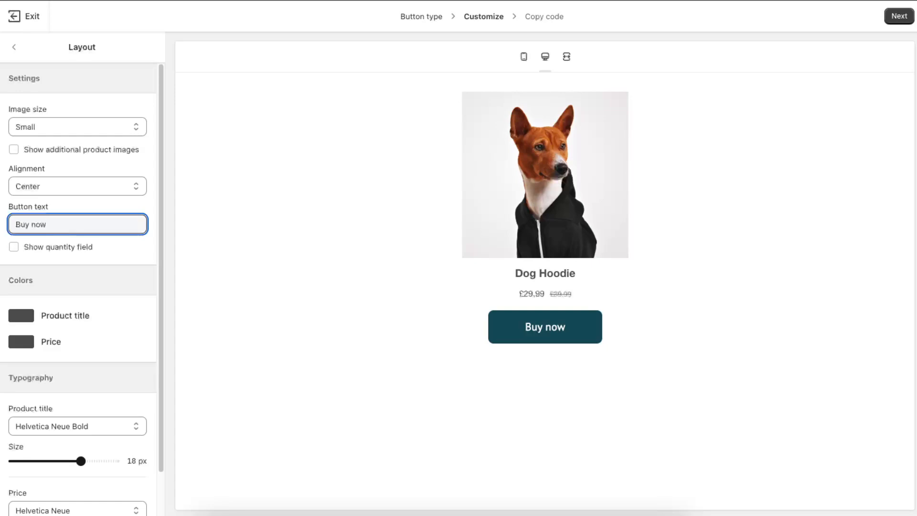
type("ow")
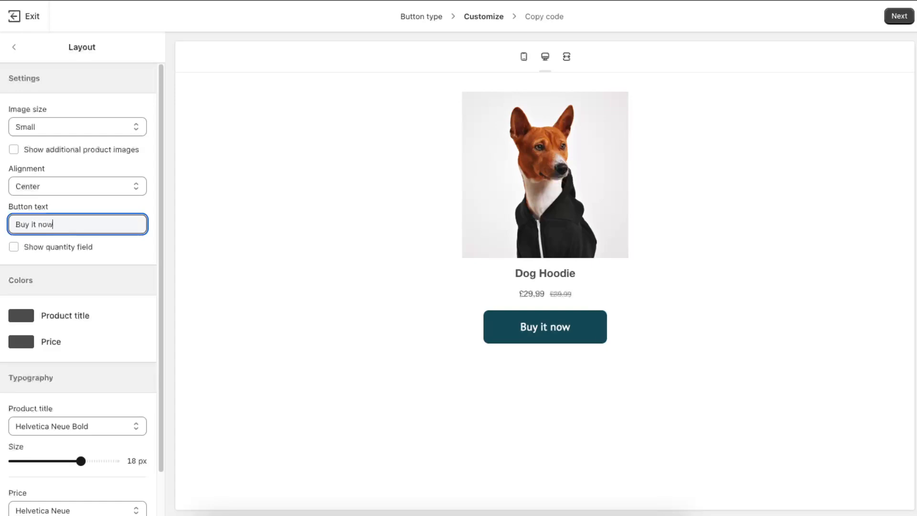
scroll(111, 310, "down", 2)
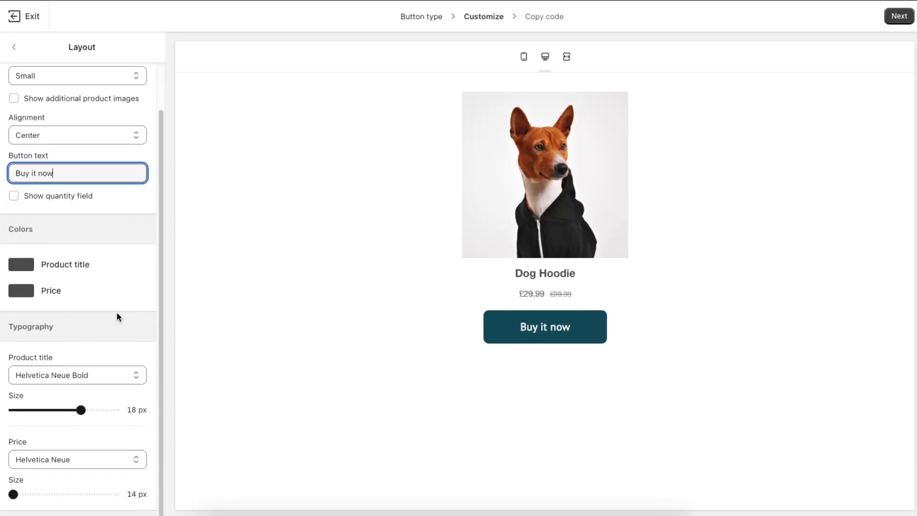
left_click(16, 48)
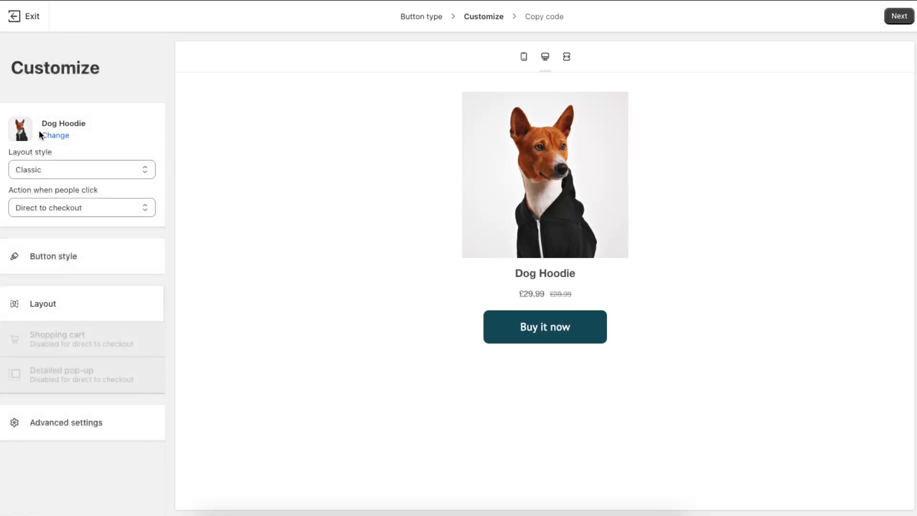
- Review the checkout behaviour in the advanced settings and finish customizing the button to reach its embed code
left_click(59, 436)
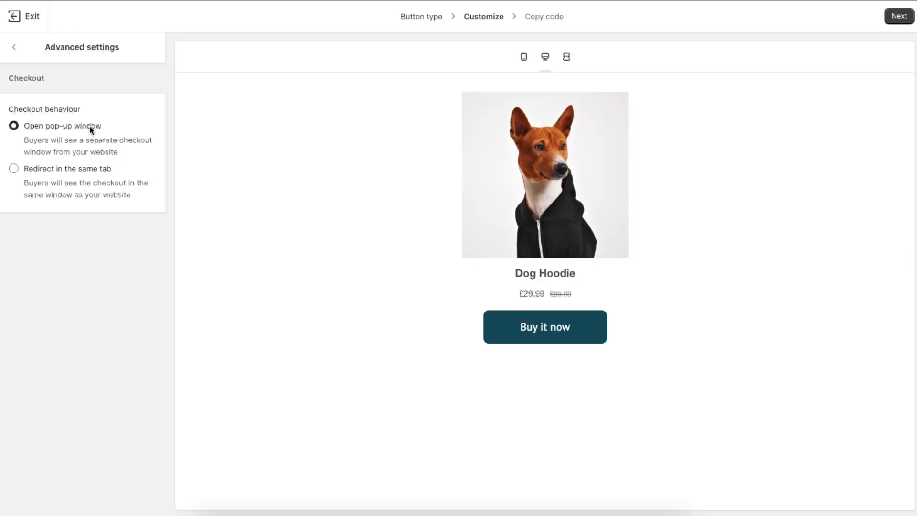
left_click(14, 47)
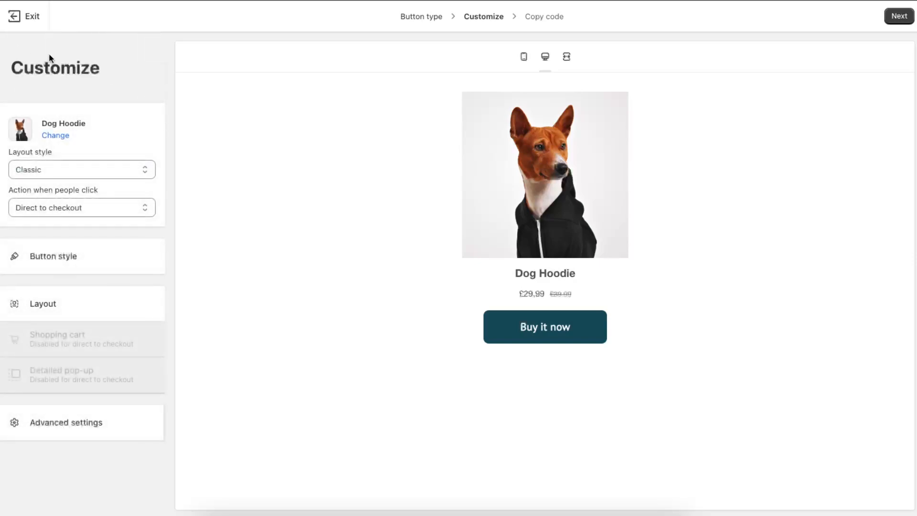
left_click(898, 16)
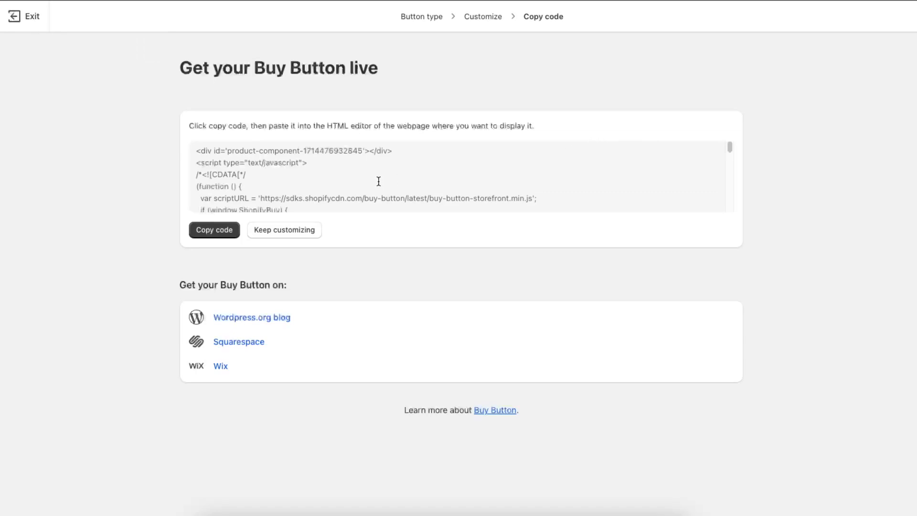
- Copy the embed code of the Dog Hoodie Buy Button
left_click_drag(192, 125, 579, 123)
left_click(577, 125)
left_click_drag(327, 125, 558, 126)
left_click(532, 125)
left_click(216, 233)
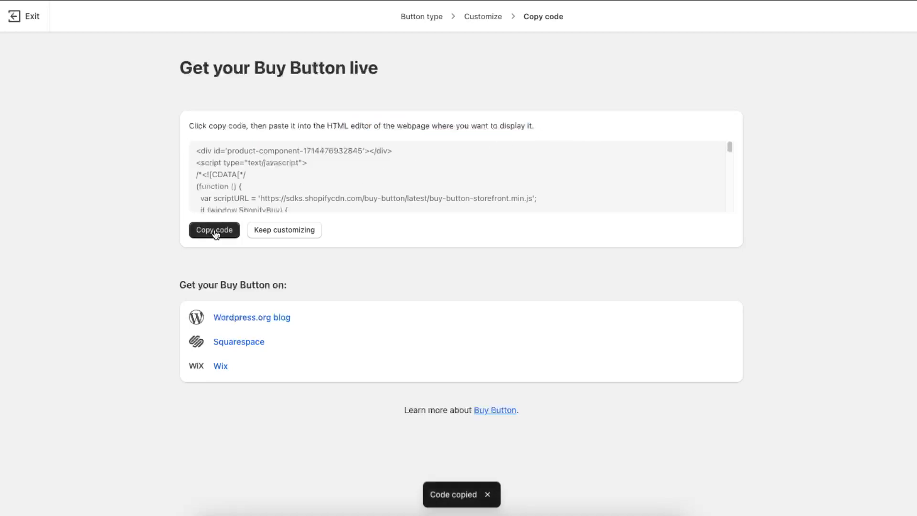
- Exit the Buy Button setup, open the current Spotlight theme for customization, and look over its home page
left_click(22, 21)
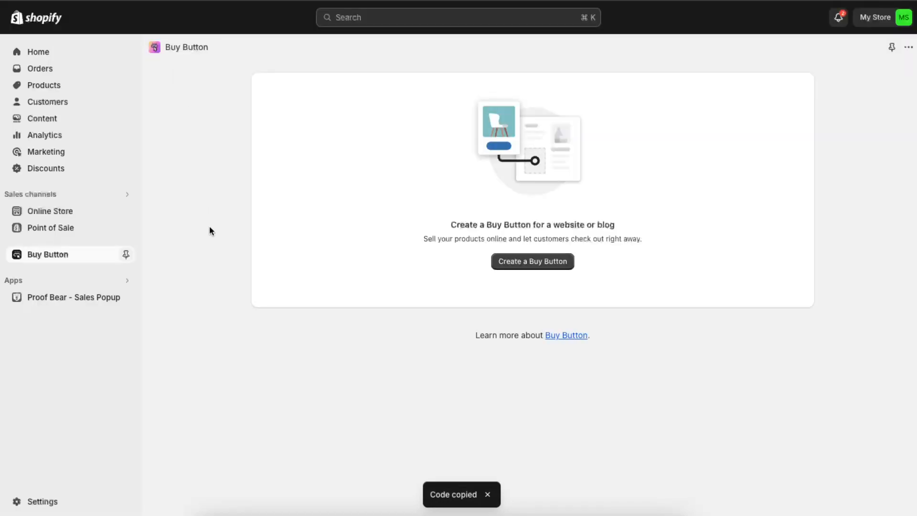
left_click(84, 211)
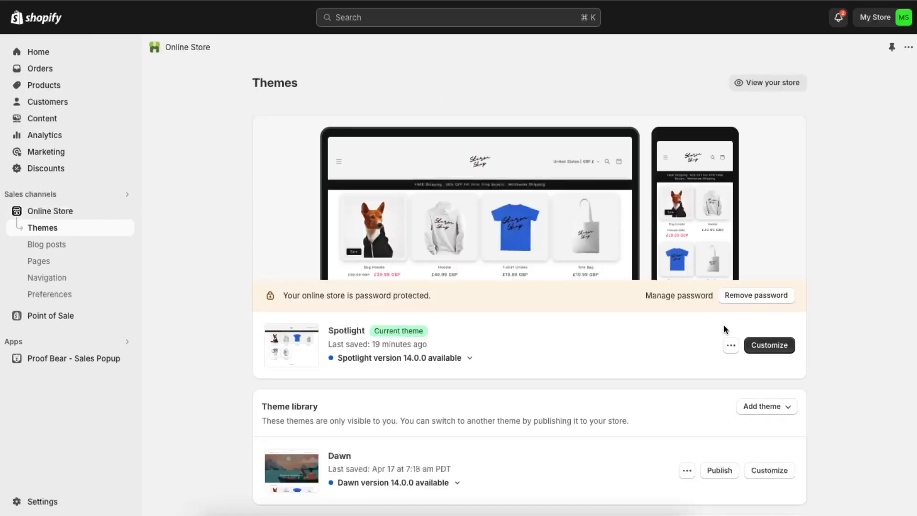
left_click(763, 344)
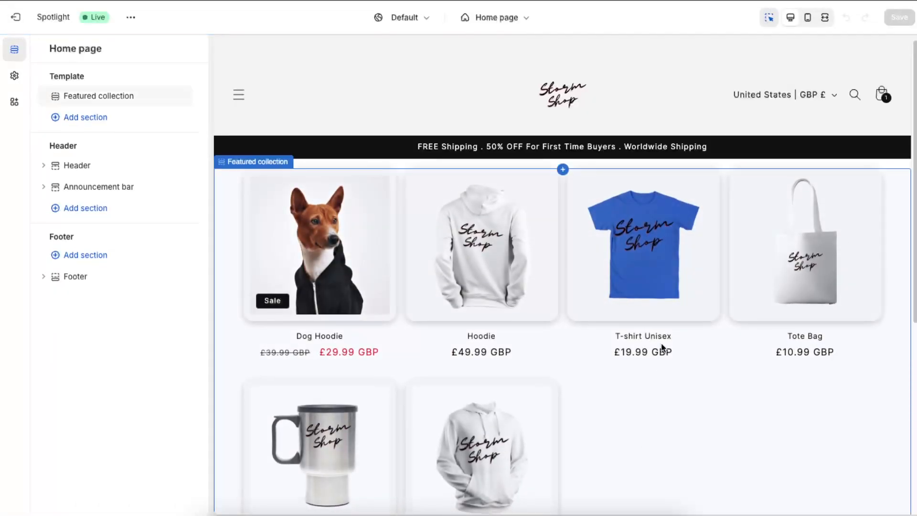
scroll(663, 370, "down", 3)
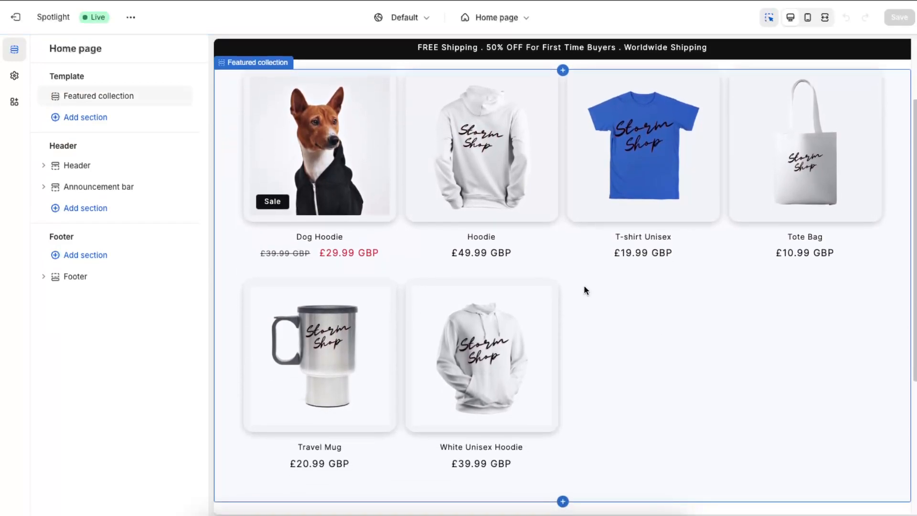
scroll(719, 350, "down", 6)
scroll(719, 350, "up", 10)
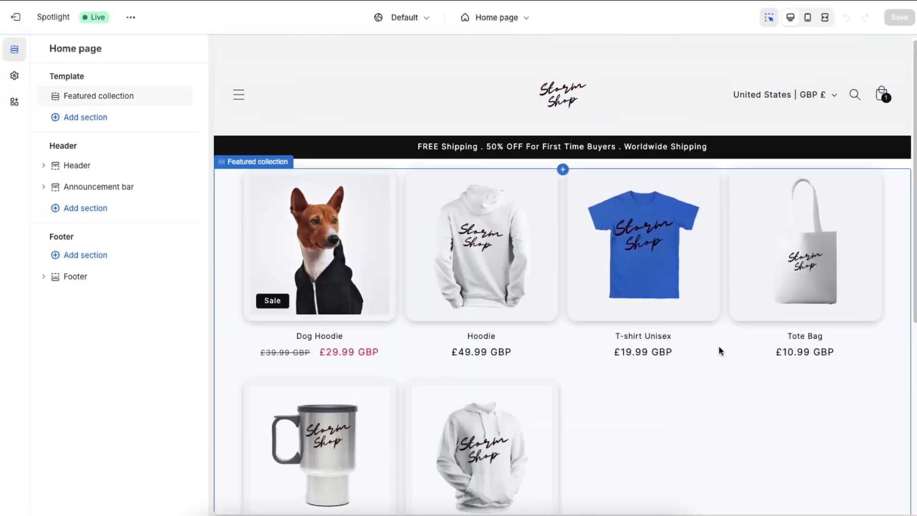
- Add a Custom Liquid section to the header group and paste the copied Buy Button code as its Liquid code
left_click(85, 208)
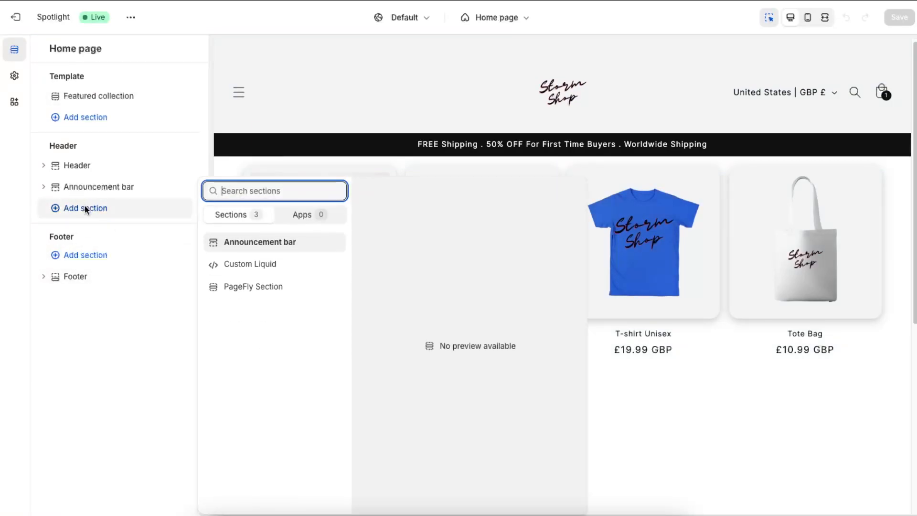
left_click(295, 269)
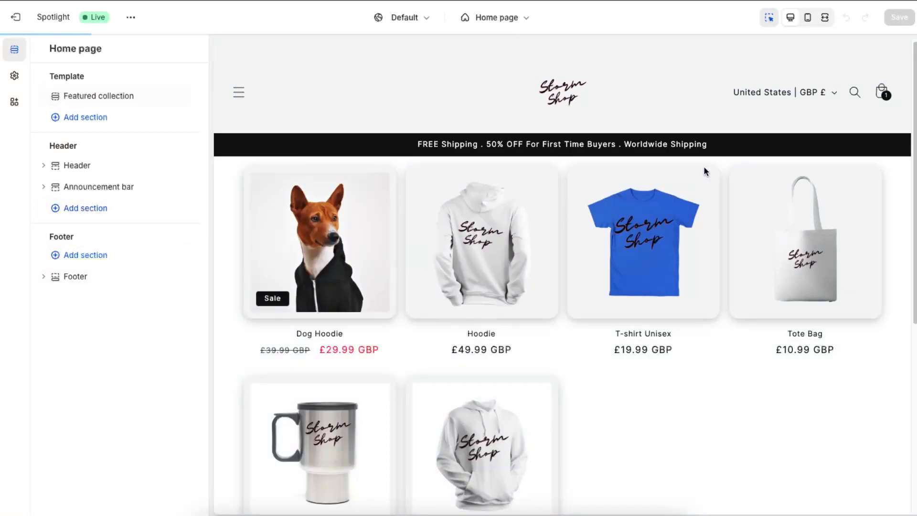
left_click(121, 127)
key("ctrl+v")
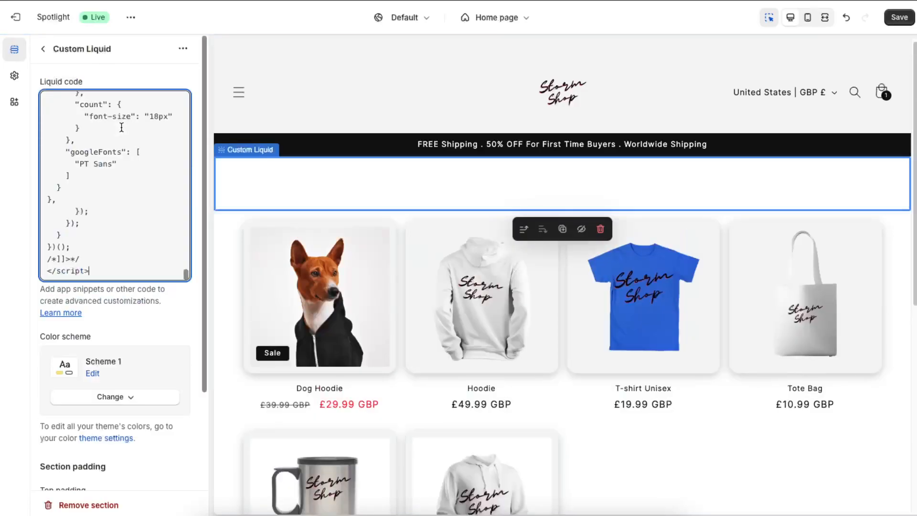
- Change the Custom Liquid section's color scheme to Scheme 2 and save the theme
scroll(151, 302, "down", 2)
left_click(150, 300)
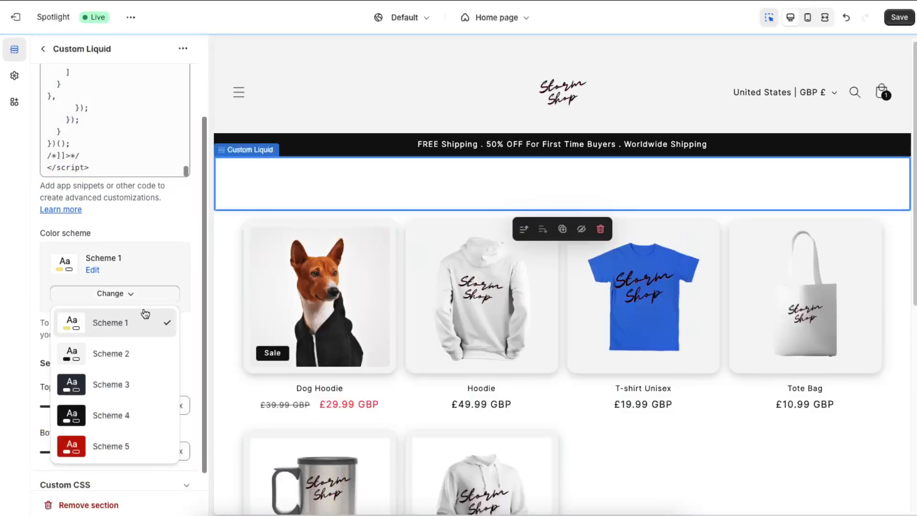
left_click(128, 358)
scroll(142, 336, "down", 1)
scroll(141, 336, "up", 5)
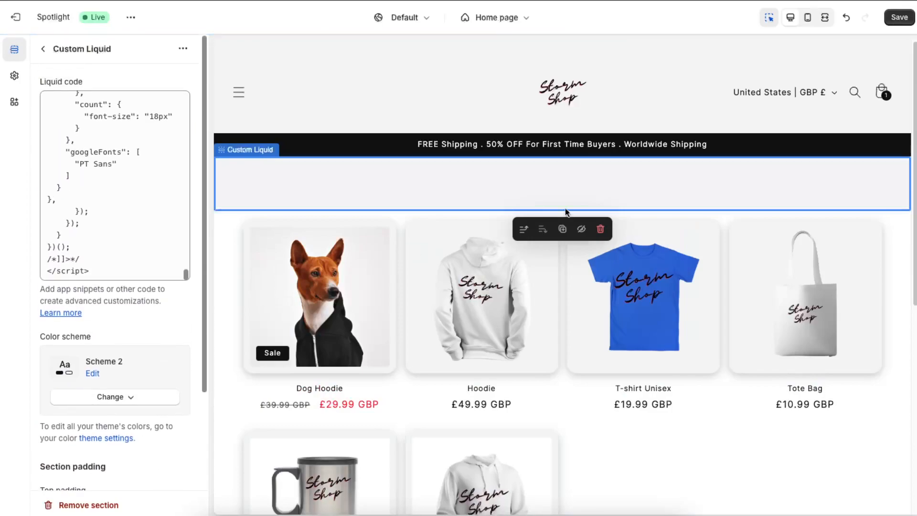
left_click(891, 22)
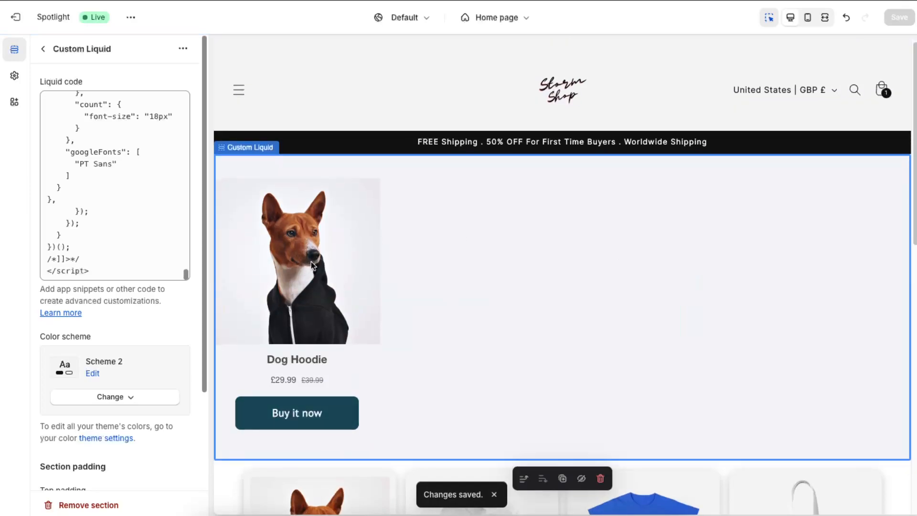
scroll(116, 330, "down", 3)
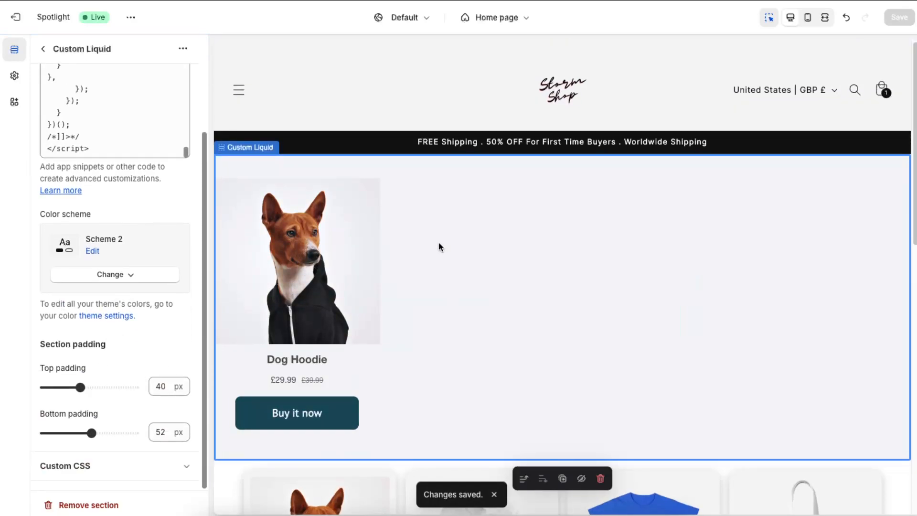
scroll(449, 246, "down", 8)
scroll(450, 245, "up", 8)
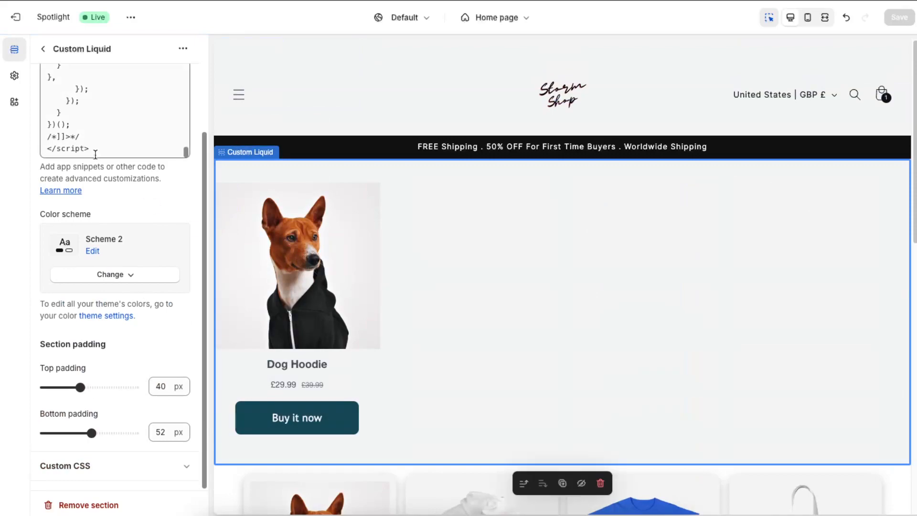